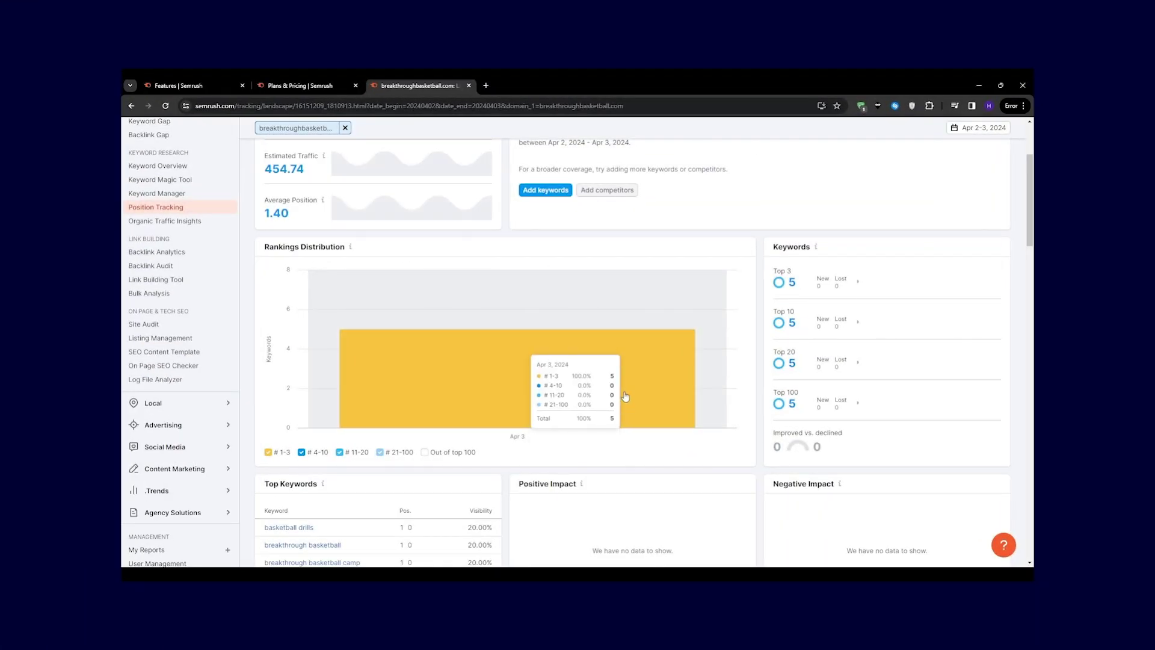
- List all 5 keywords, filtered to features not on SERP and breakthroughbasketball.com ranking
scroll(443, 376, down, 2)
scroll(620, 444, down, 2)
click(299, 391)
scroll(477, 317, down, 5)
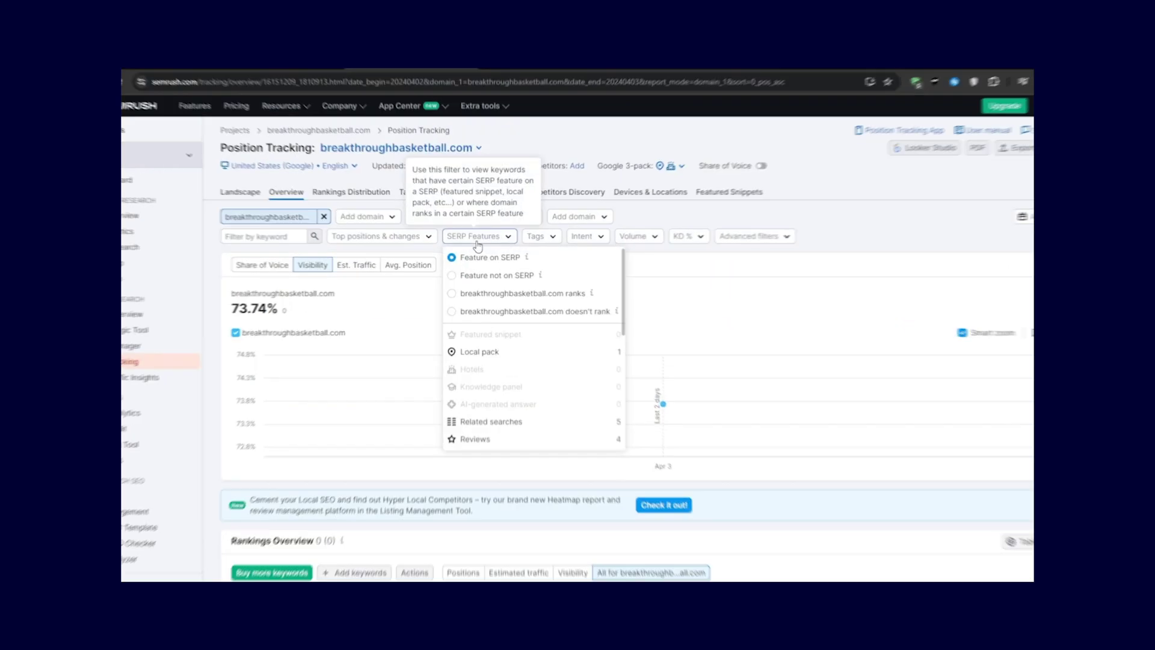
click(497, 275)
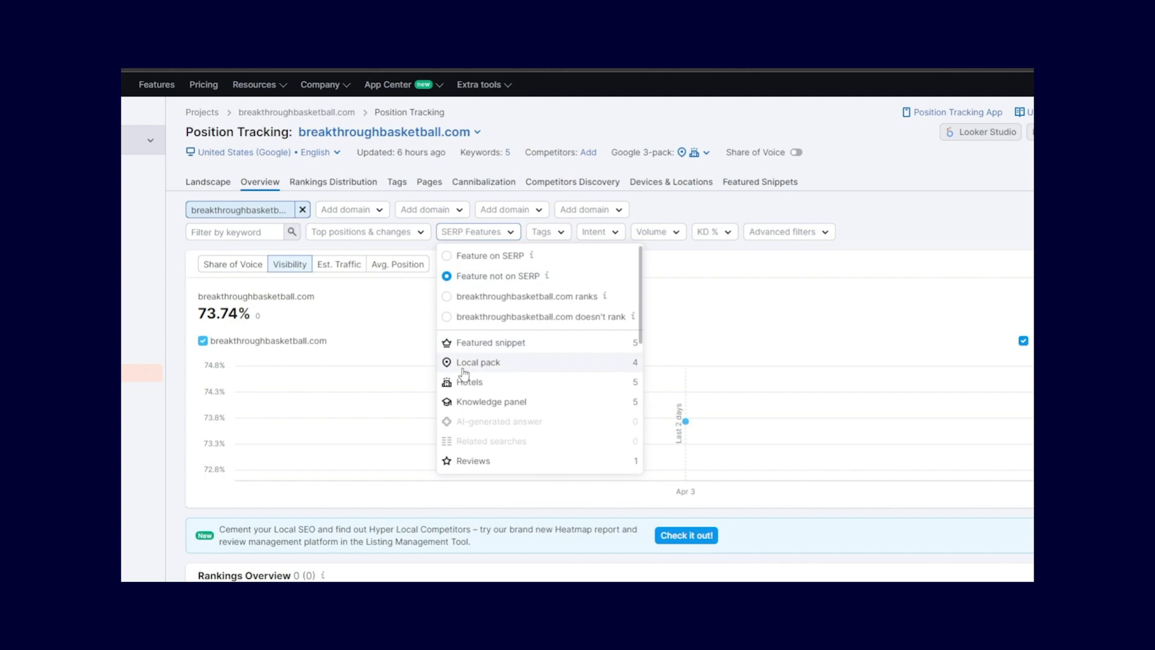
click(527, 296)
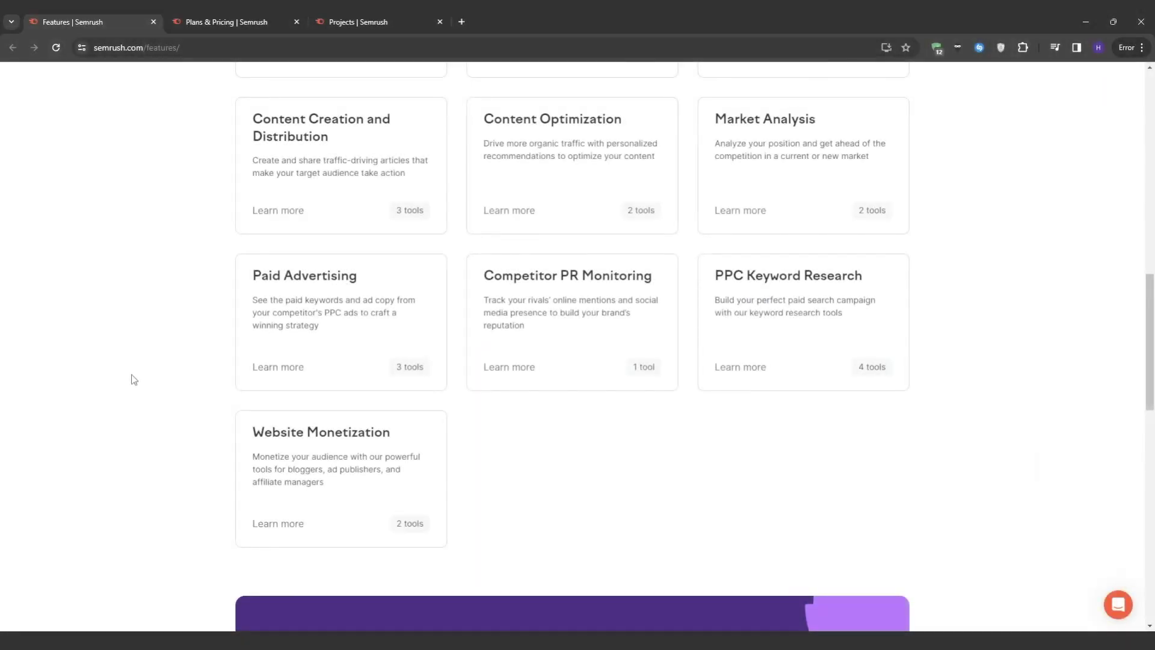
- Go from the Features page via Projects to the Plans & Pricing comparison of Pro, Guru and Business
scroll(133, 362, up, 2)
scroll(134, 362, up, 10)
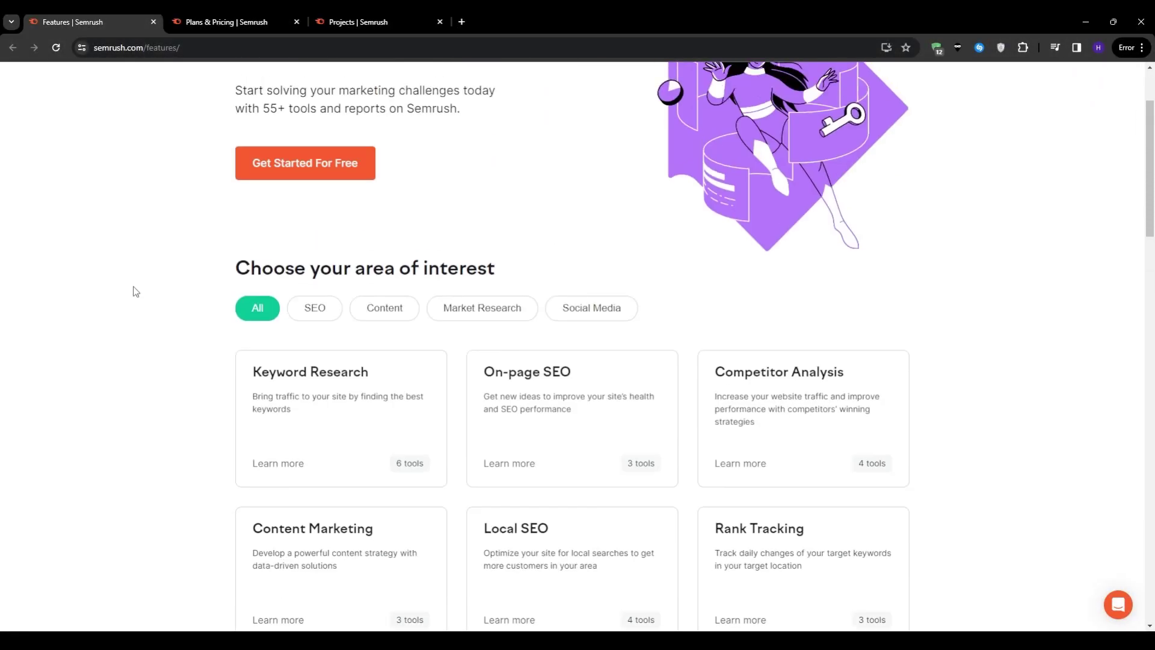
click(350, 22)
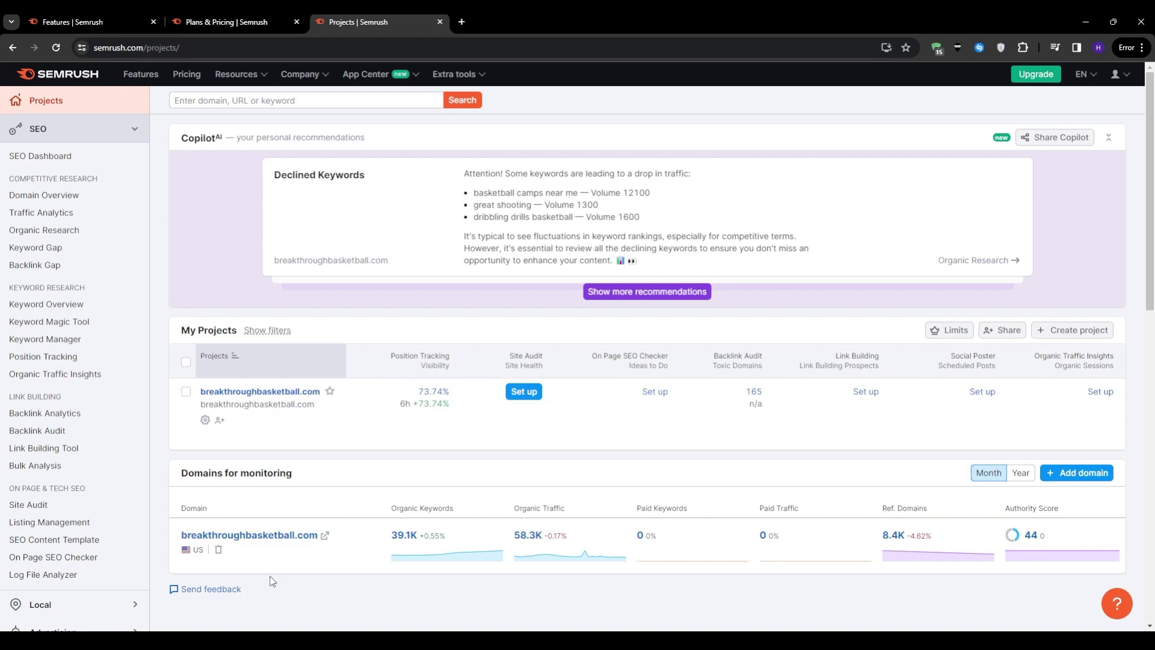
click(244, 20)
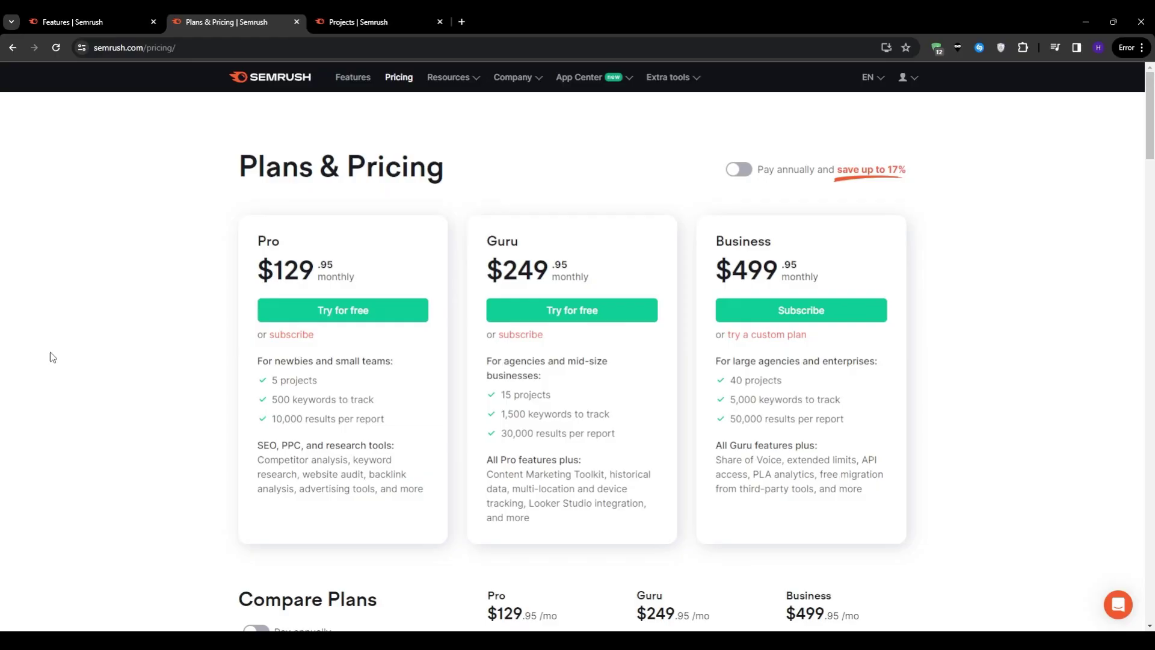
- From Projects, open Position Tracking and highlight its one-project account limit message
click(361, 21)
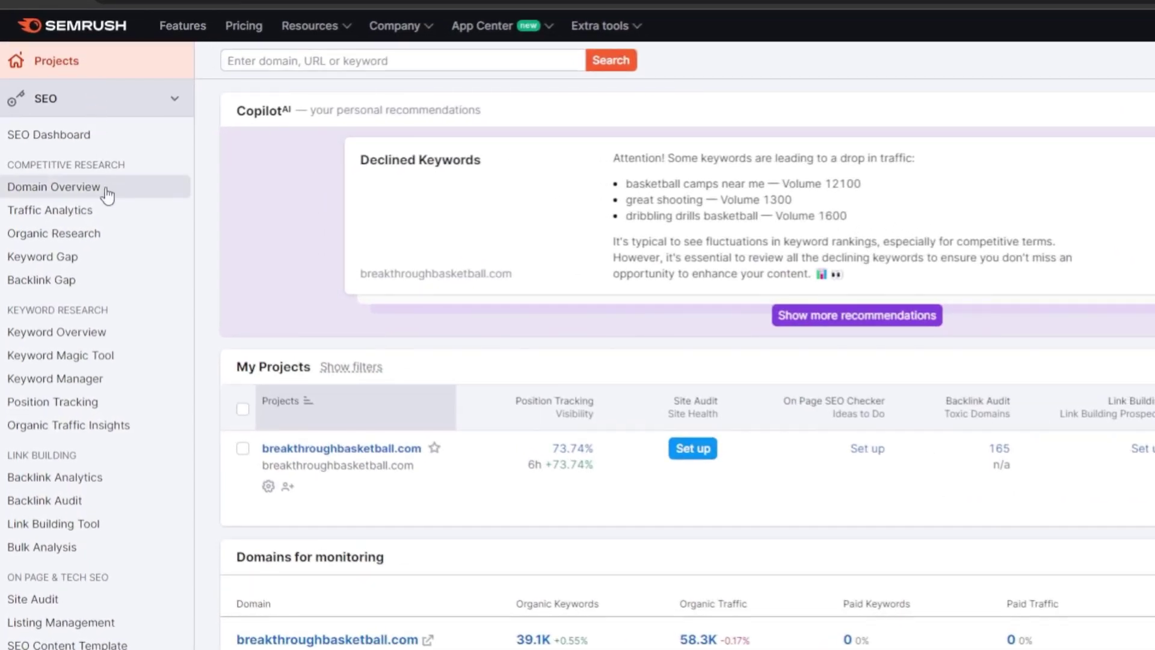
click(69, 409)
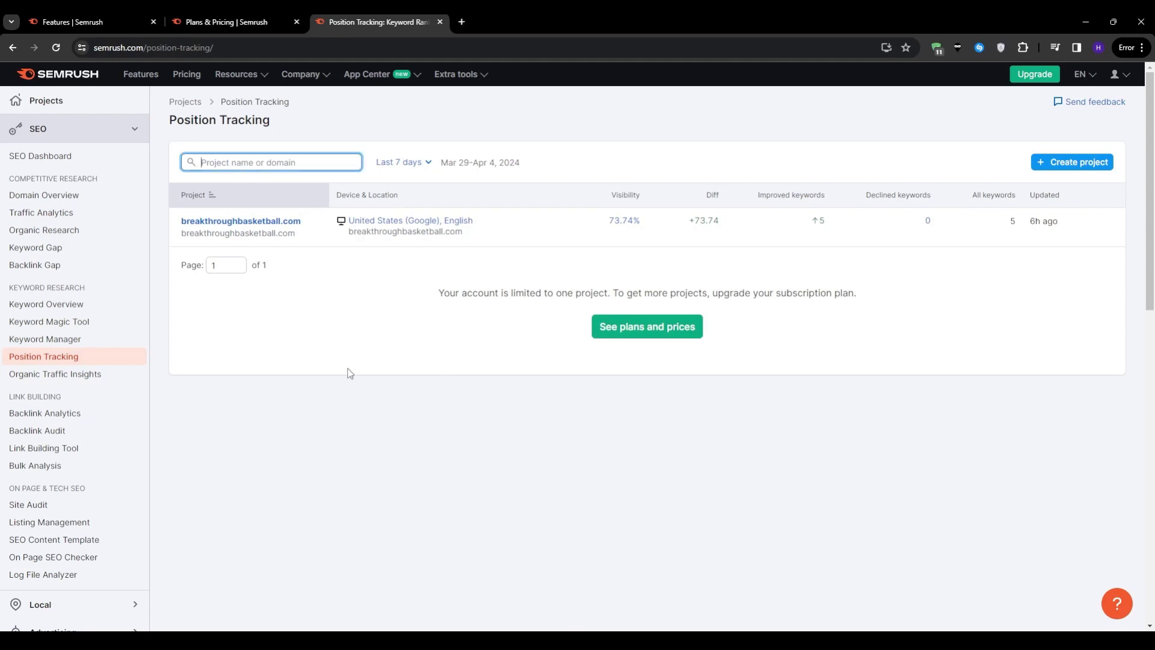
drag(435, 294, 884, 309)
click(674, 447)
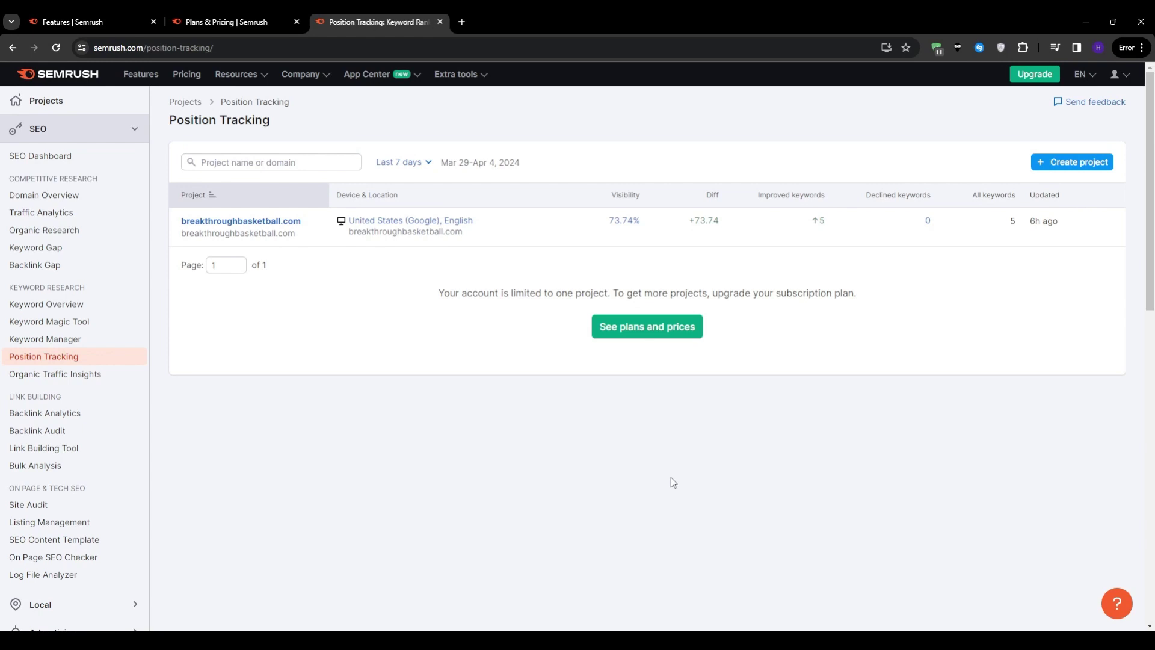
- Open the breakthroughbasketball.com project and review its Landscape report: 454.74 traffic, 1.40 average position
click(288, 223)
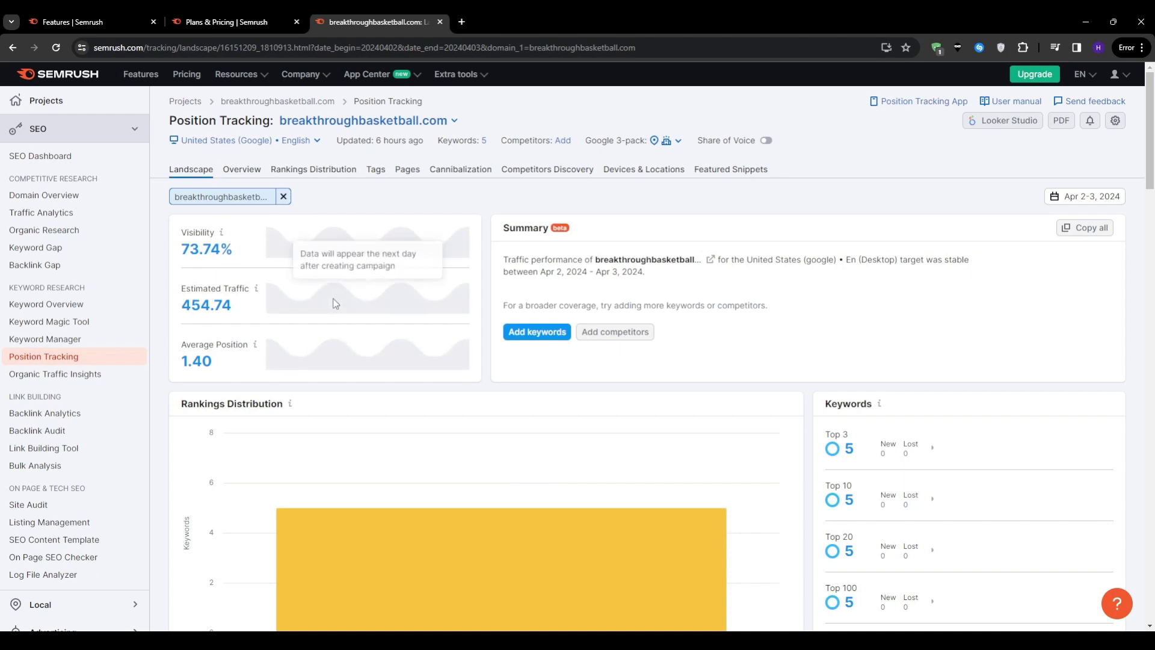
scroll(338, 199, down, 1)
scroll(338, 198, down, 3)
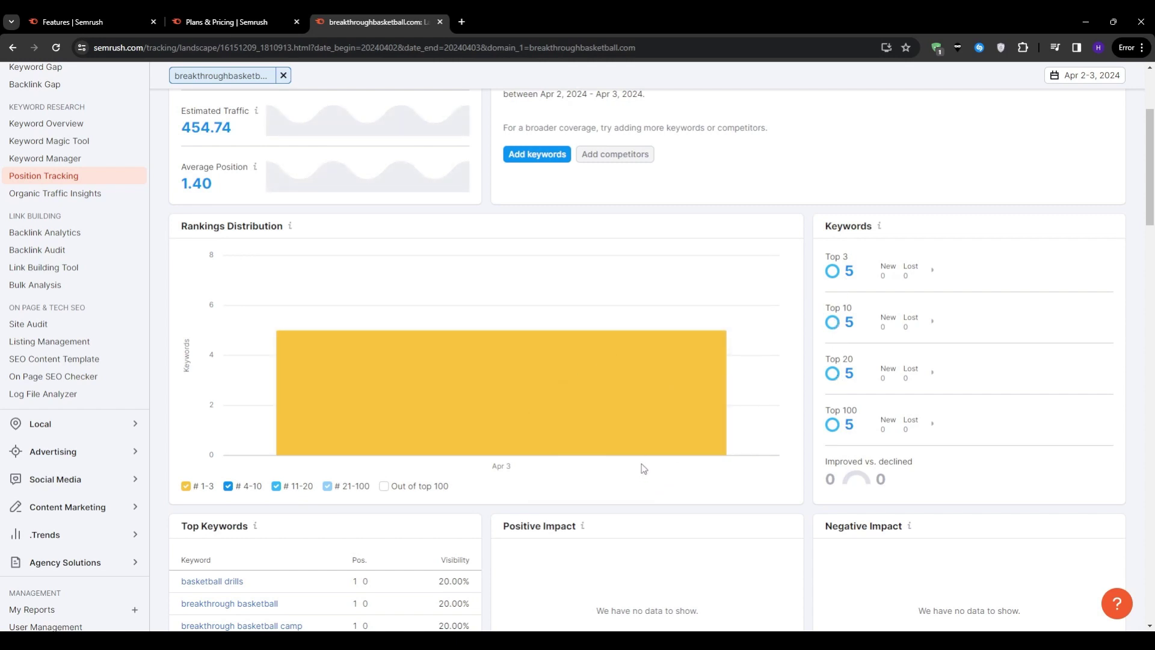
mouse_move(626, 458)
scroll(743, 492, down, 3)
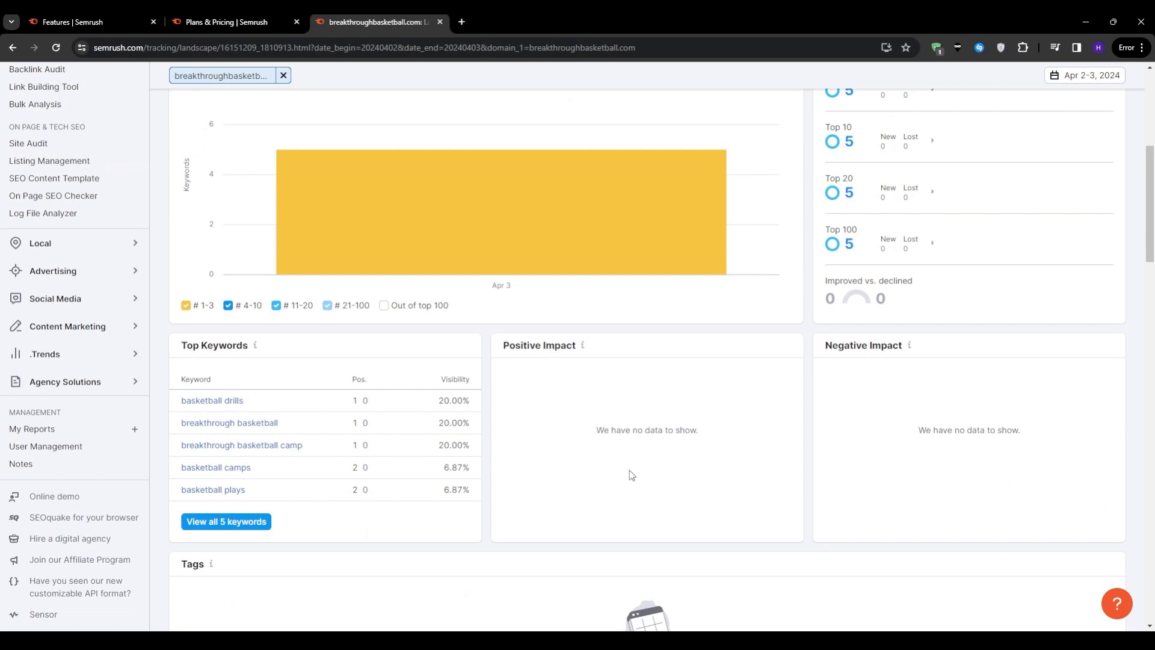
scroll(632, 475, down, 4)
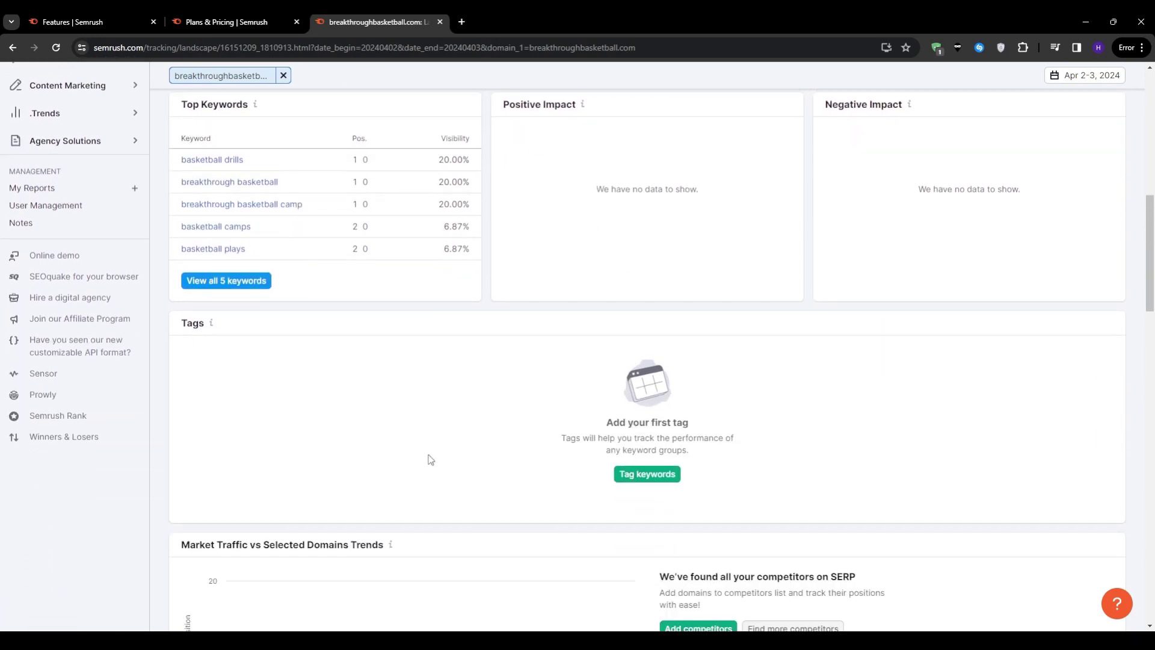
scroll(431, 458, up, 5)
scroll(314, 518, up, 5)
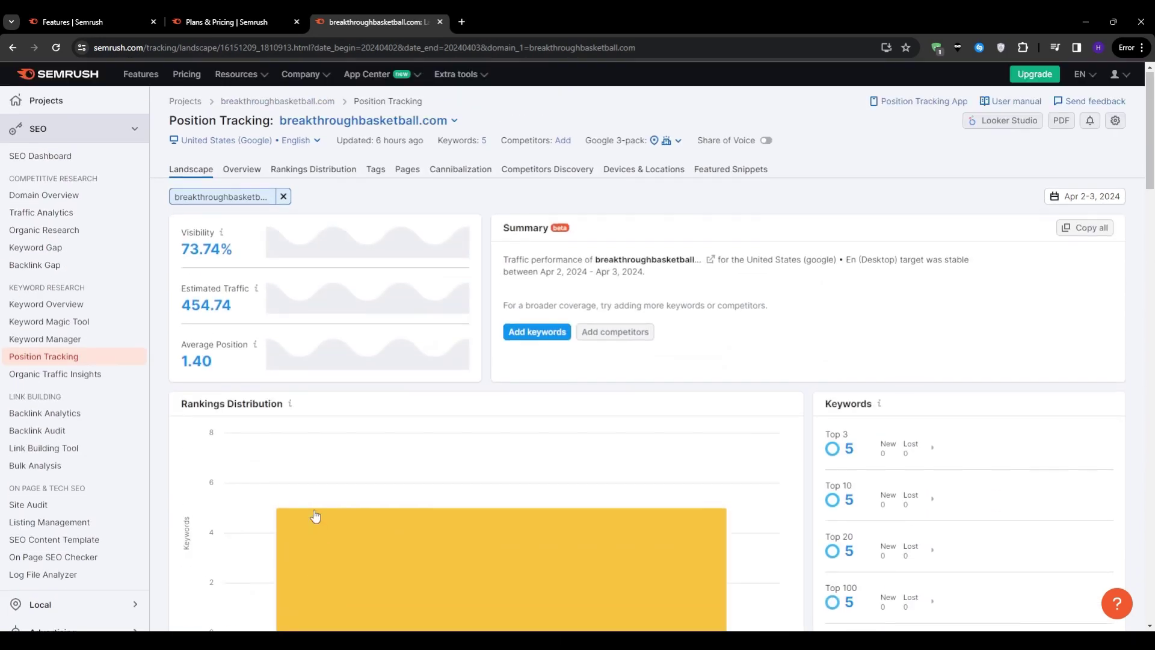
- Review the Overview's Rankings Overview table and its keyword Intent badges
click(235, 177)
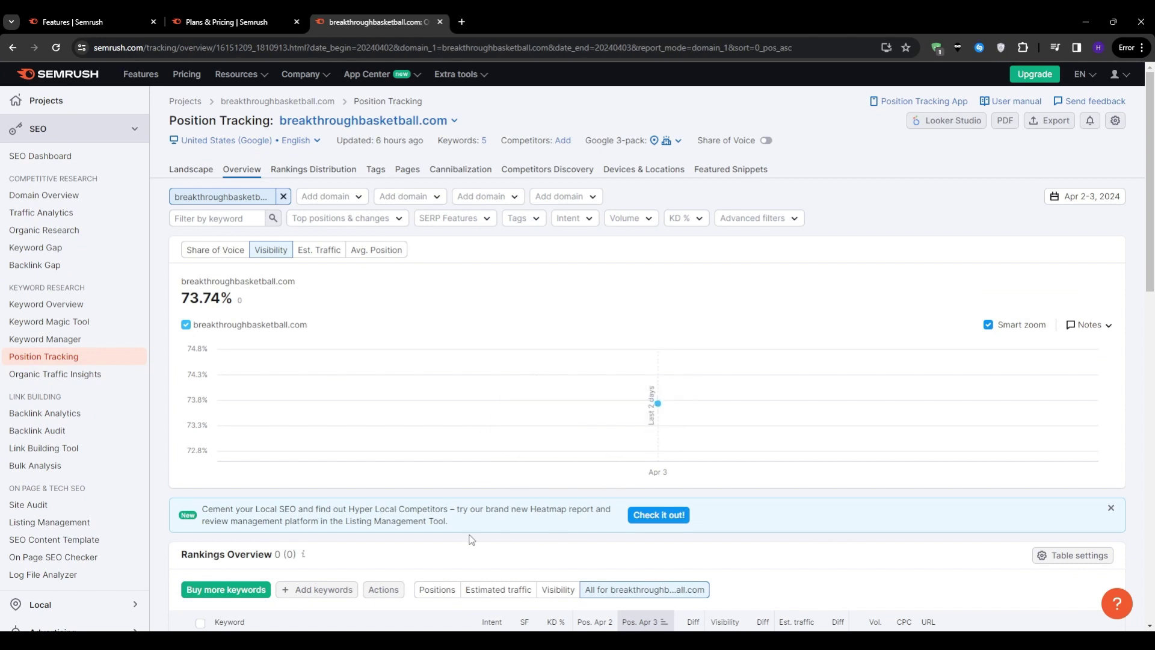
scroll(471, 540, down, 4)
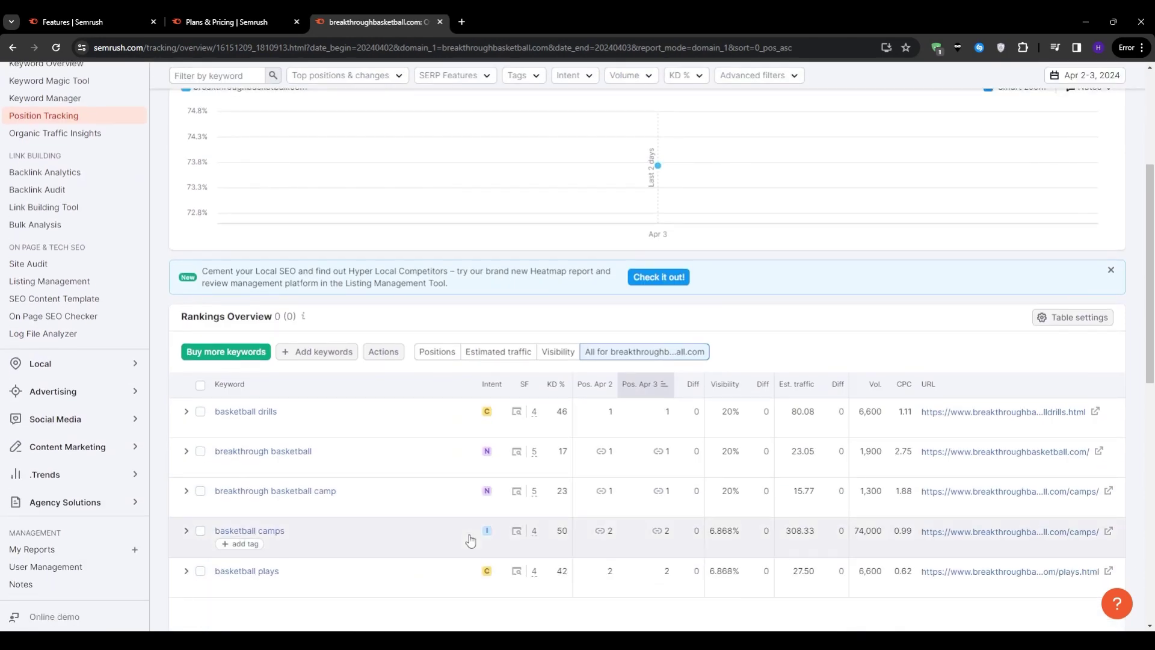
scroll(457, 529, down, 2)
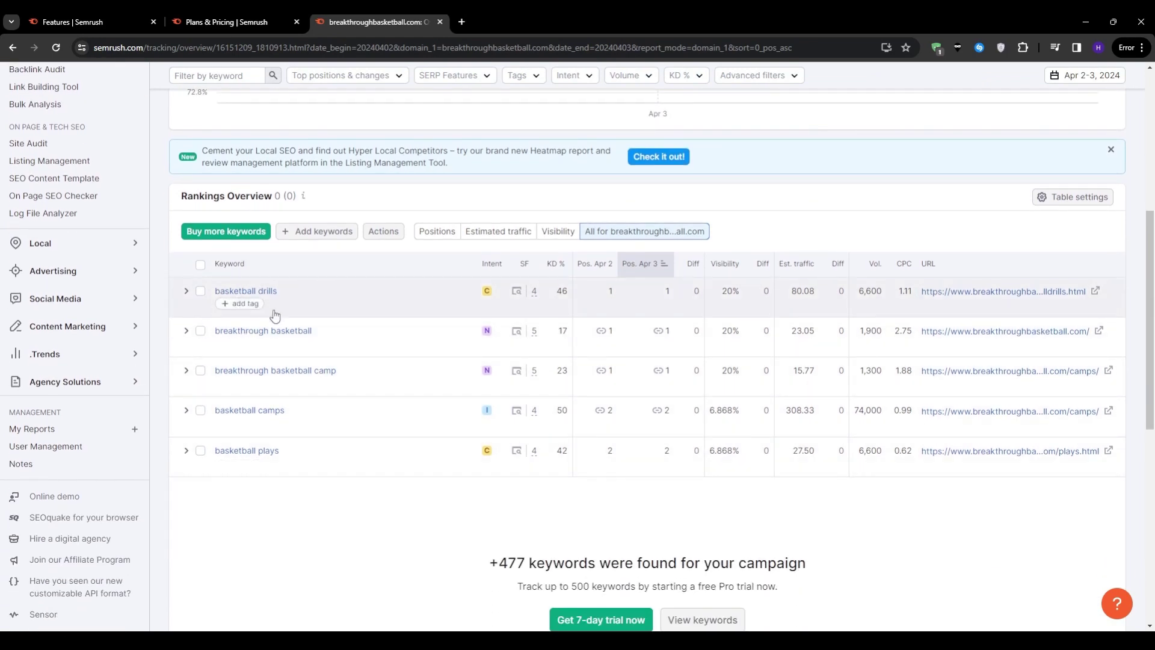
mouse_move(487, 293)
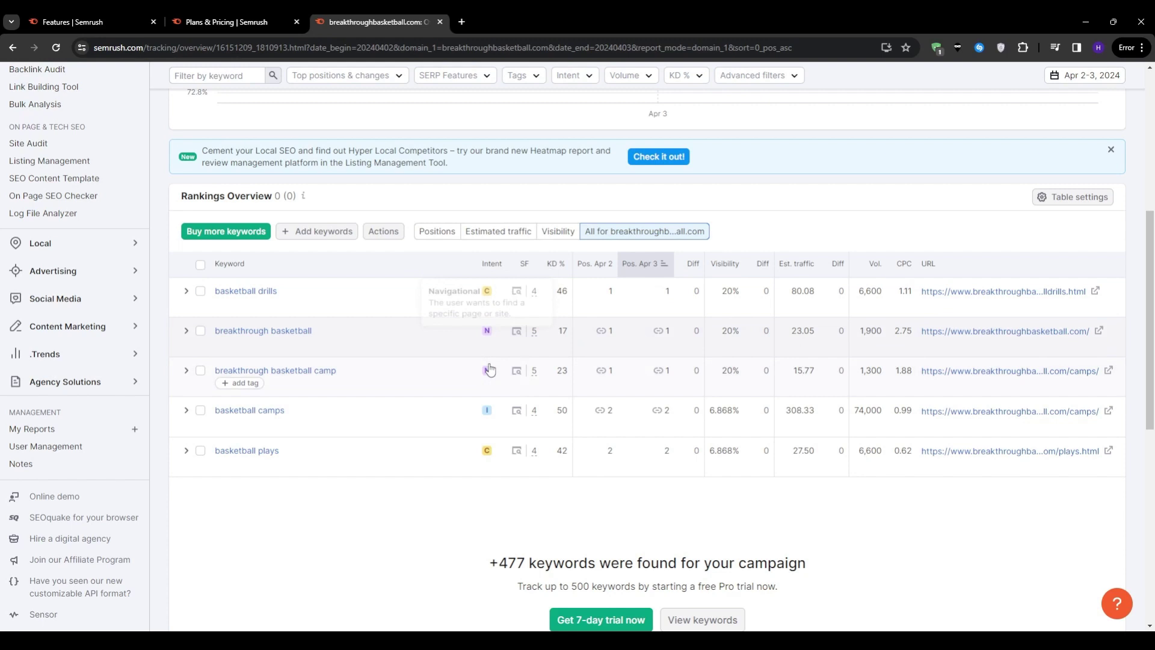
mouse_move(487, 410)
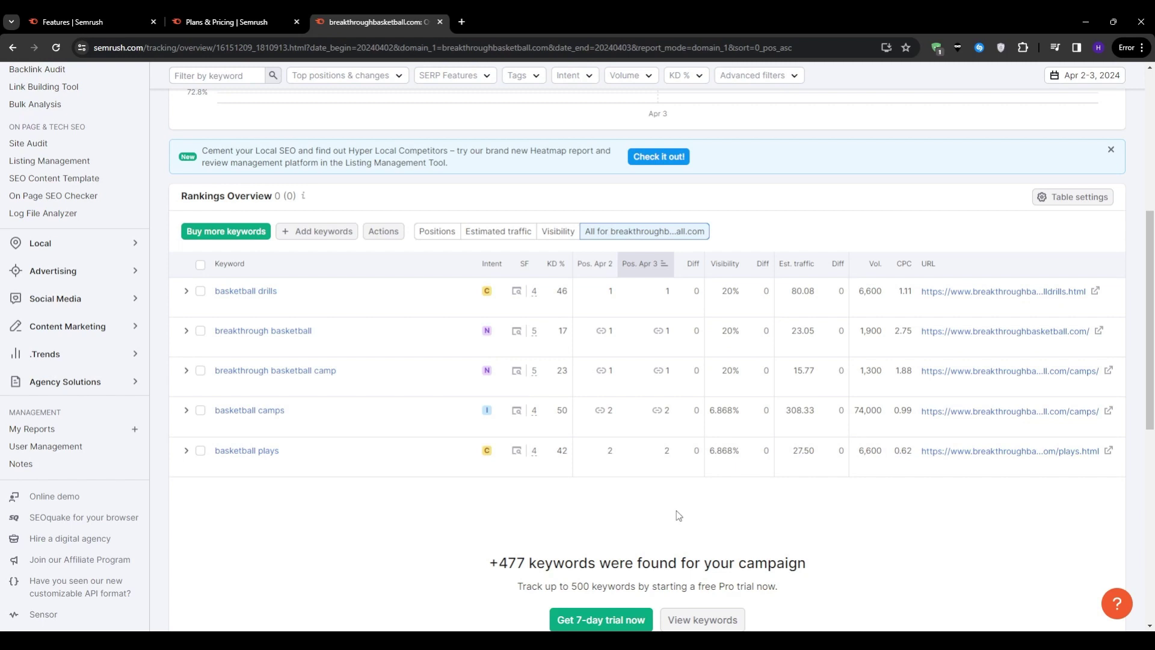
scroll(678, 516, up, 6)
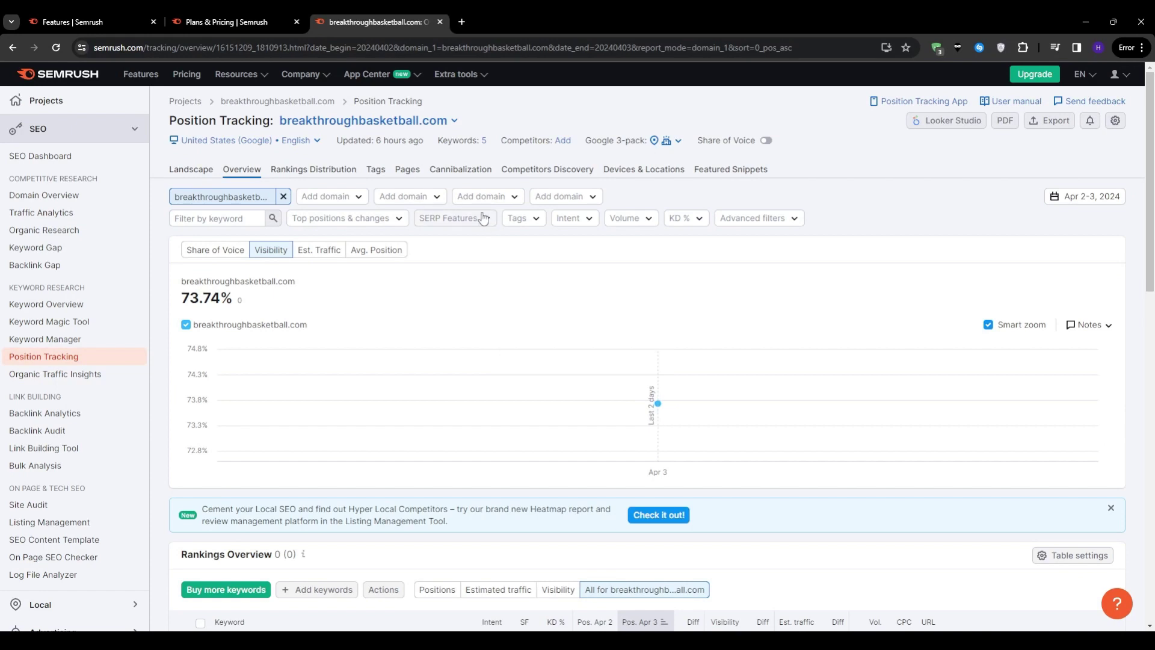
click(455, 228)
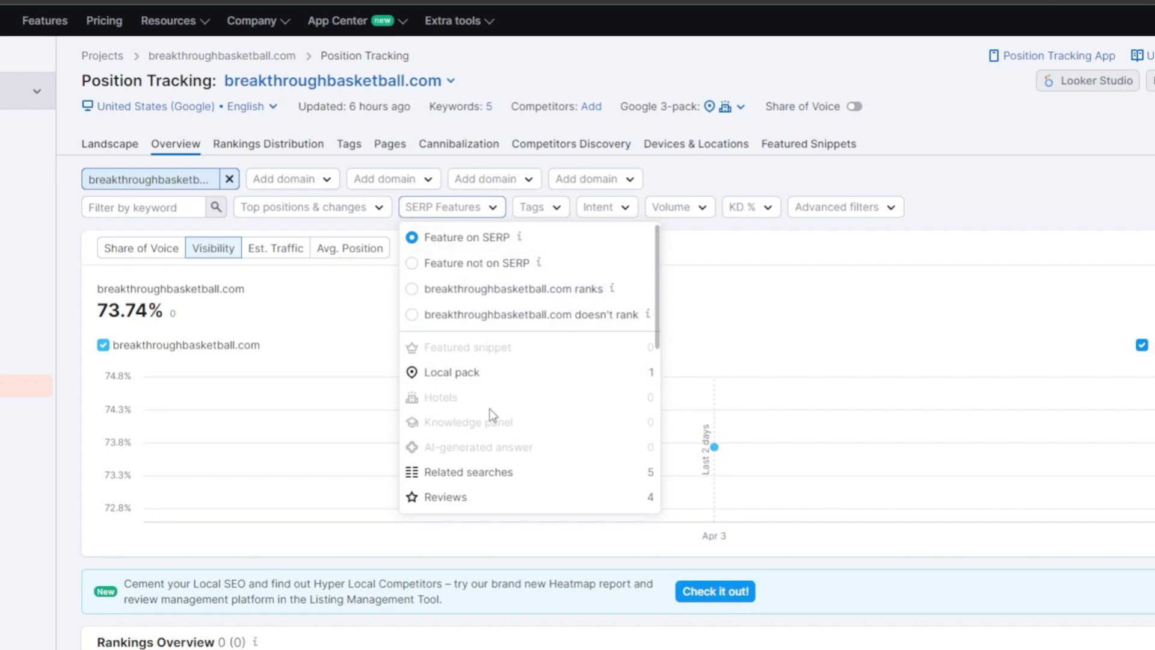
click(411, 264)
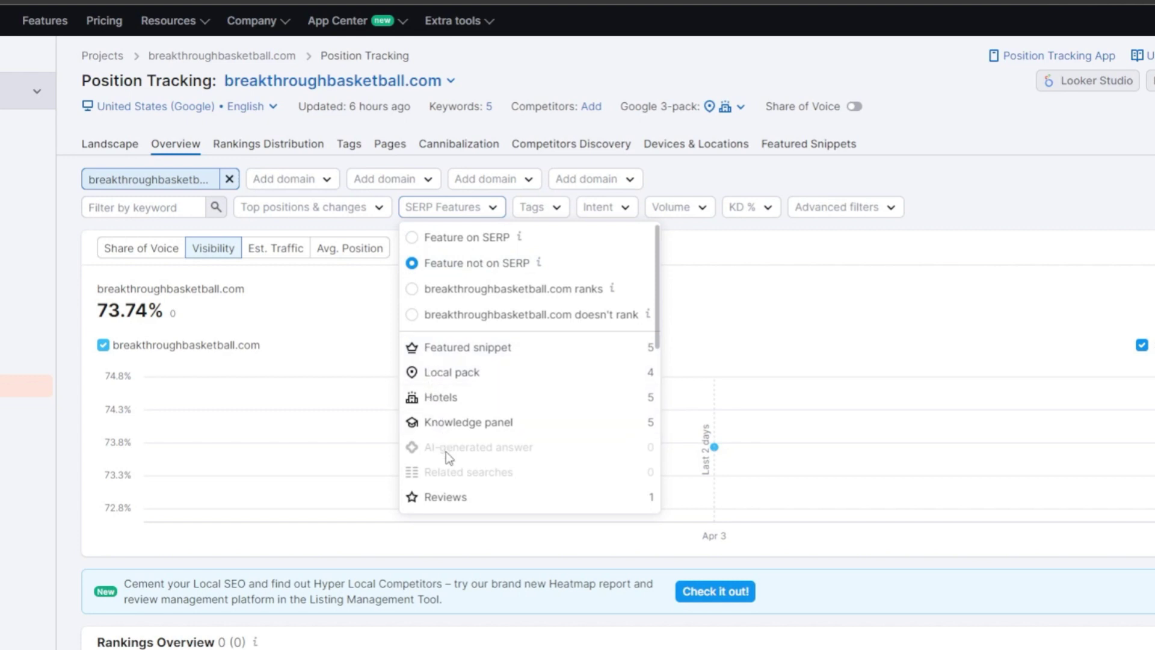
click(464, 298)
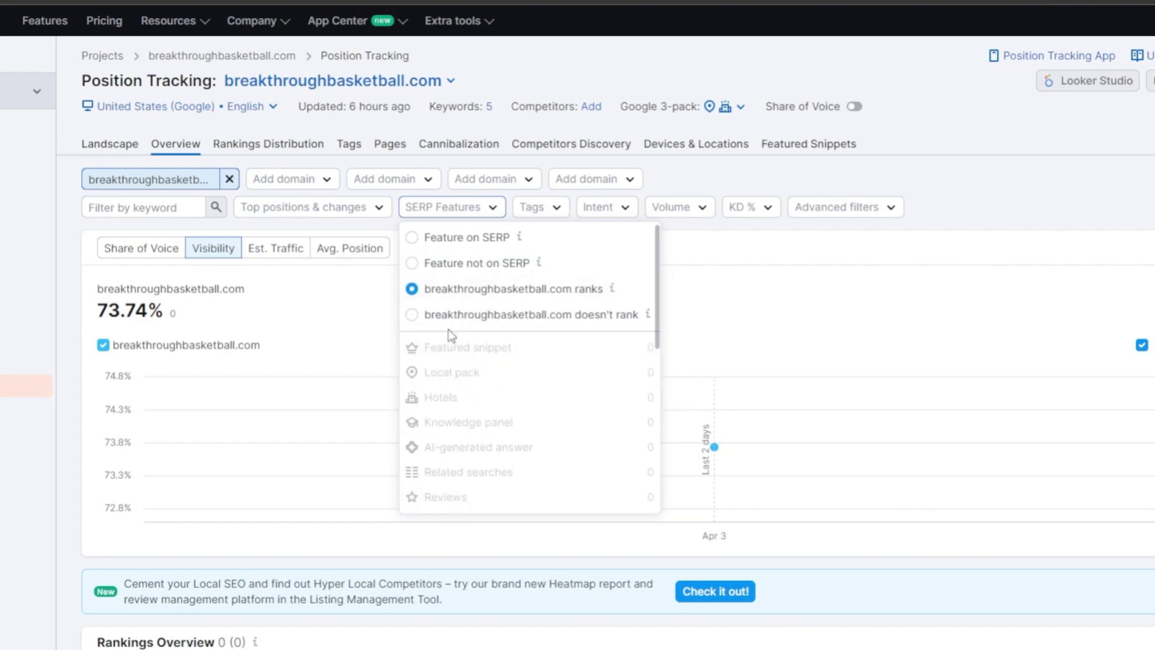
click(455, 315)
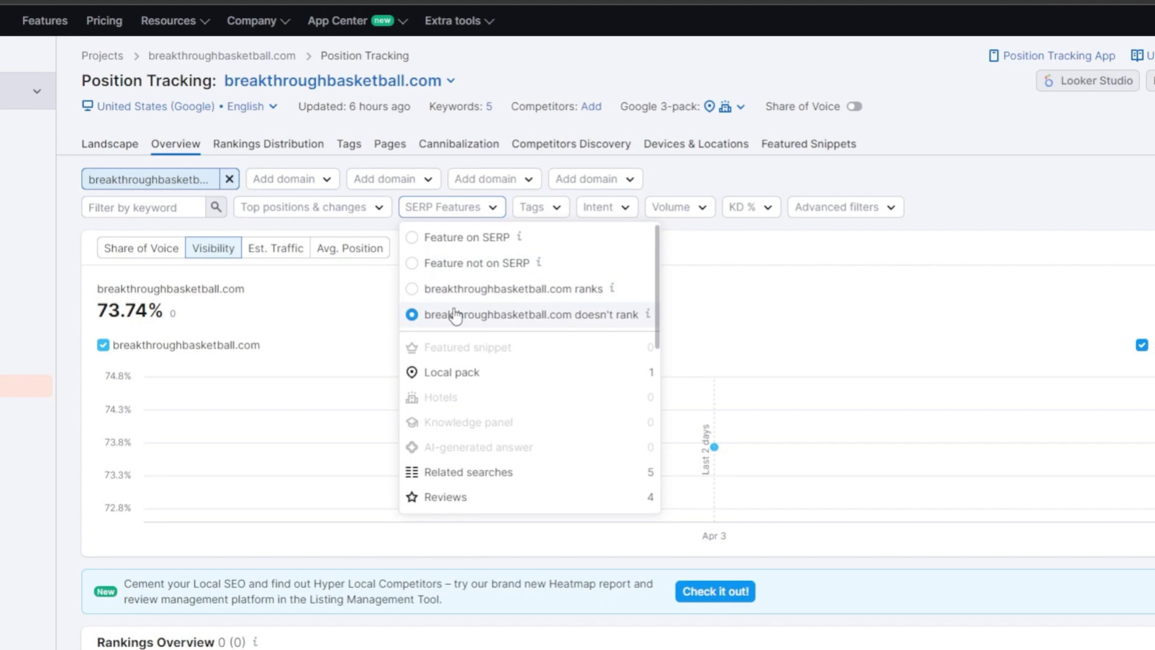
click(464, 373)
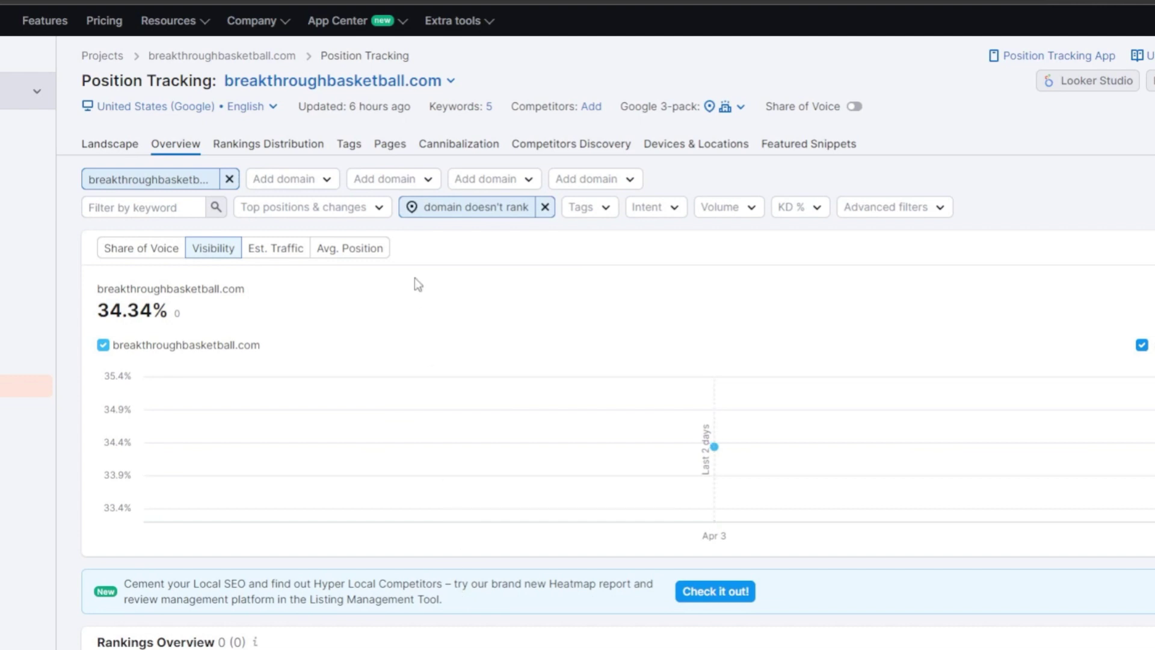
click(538, 207)
click(481, 208)
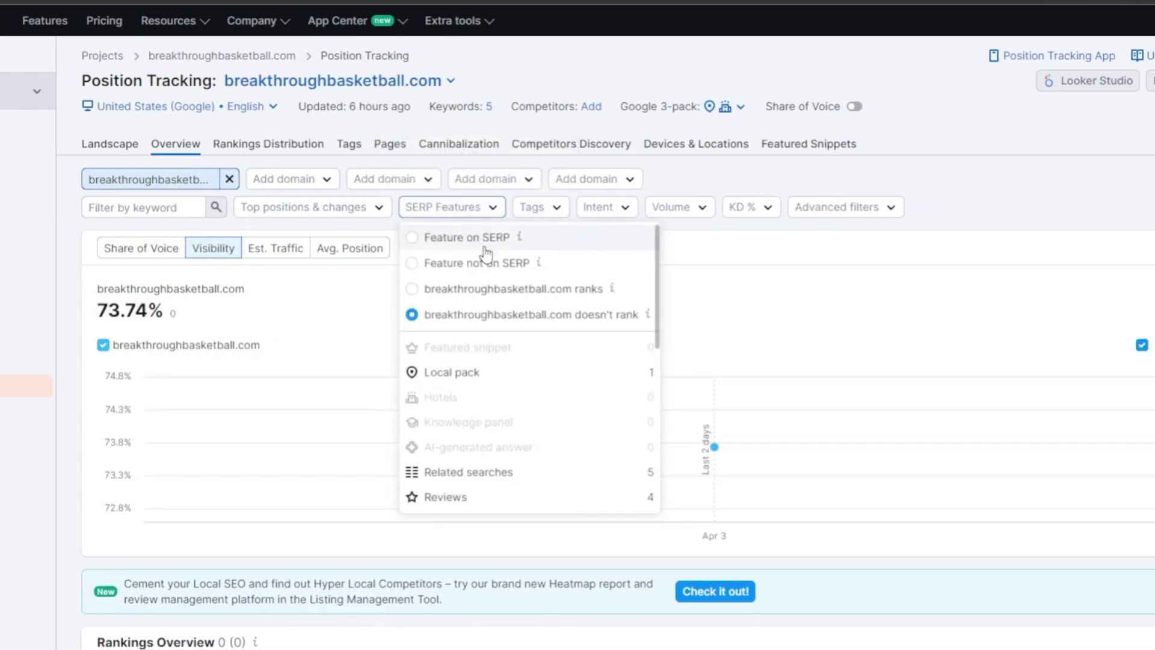
click(475, 245)
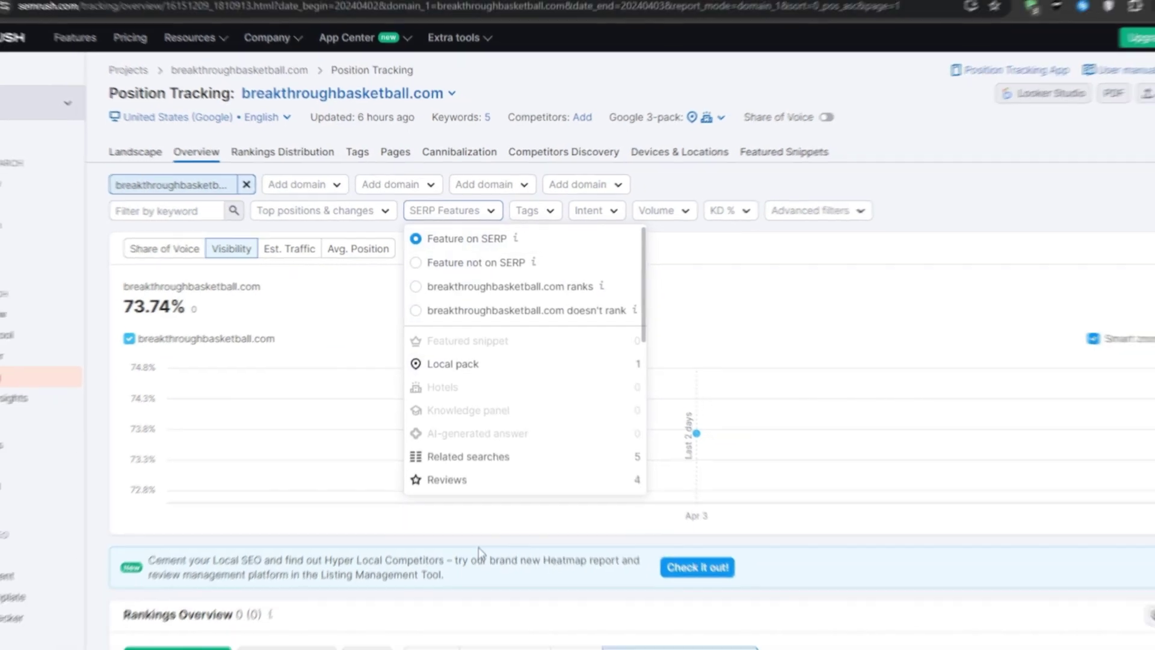
click(479, 552)
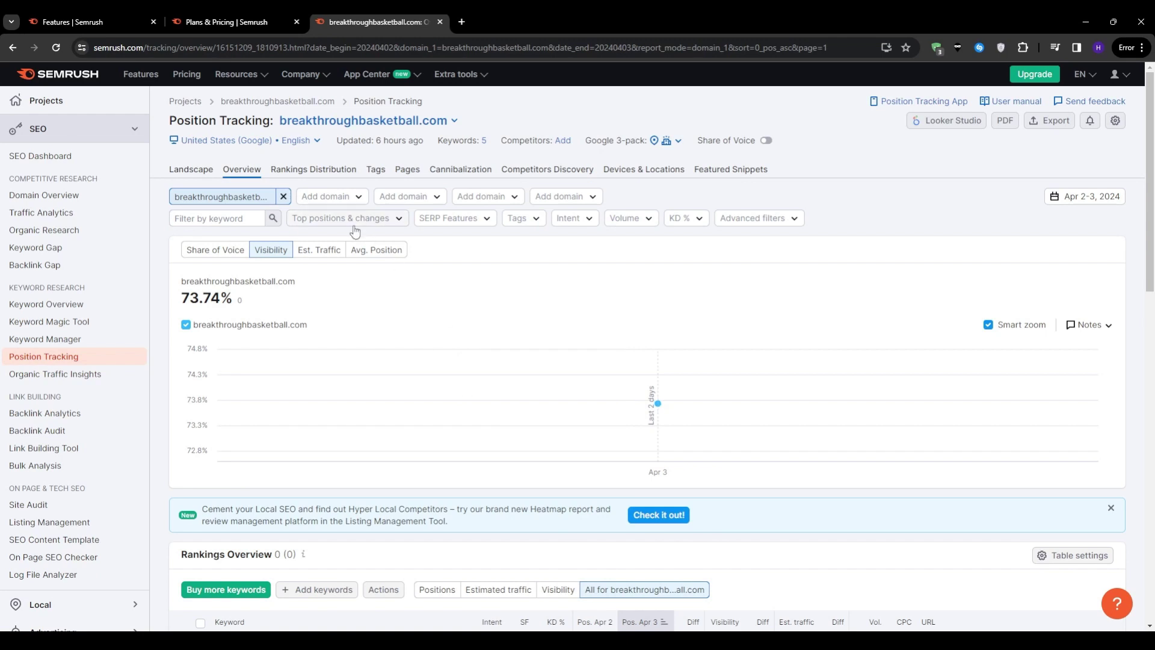
- Look through Rankings Distribution, then view the Cannibalization report limited to Guru and Business users
click(314, 170)
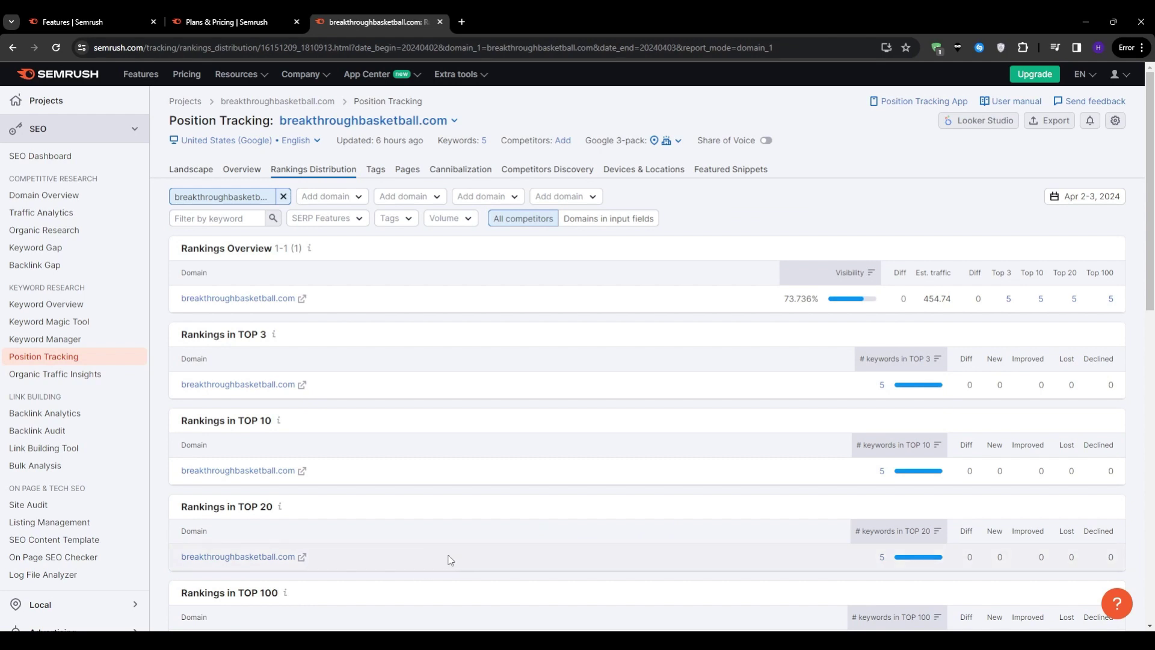
scroll(451, 560, down, 1)
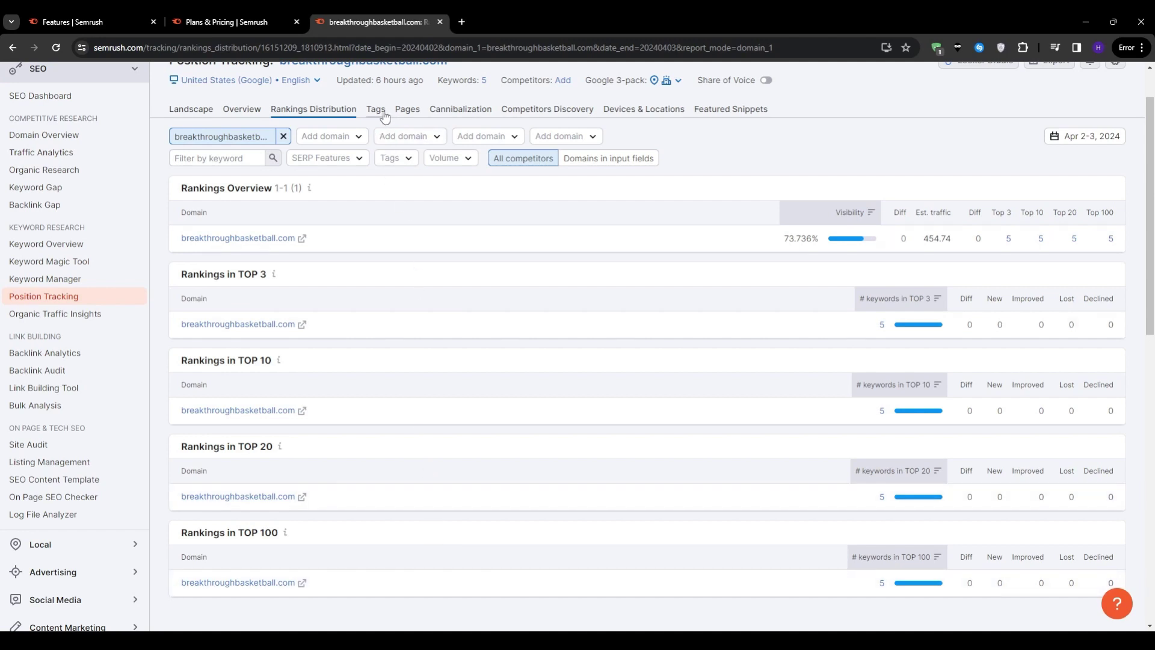
click(446, 110)
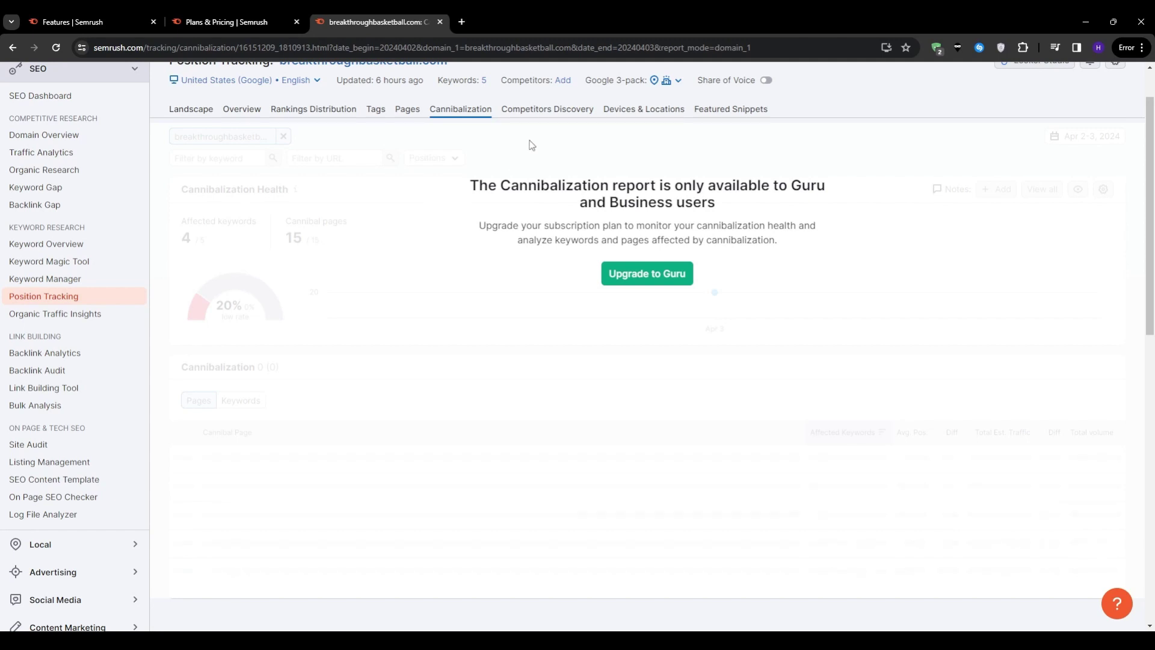
- Scroll through the Competitors Discovery competition map and 292-domain competitors table
click(547, 113)
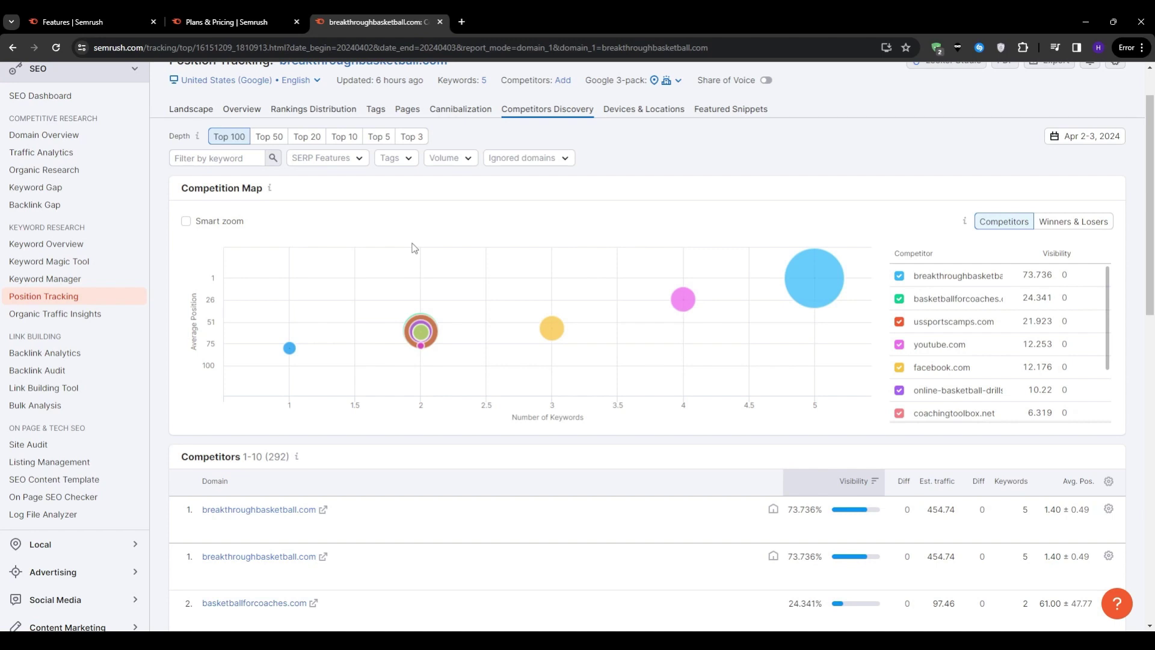
scroll(418, 249, down, 4)
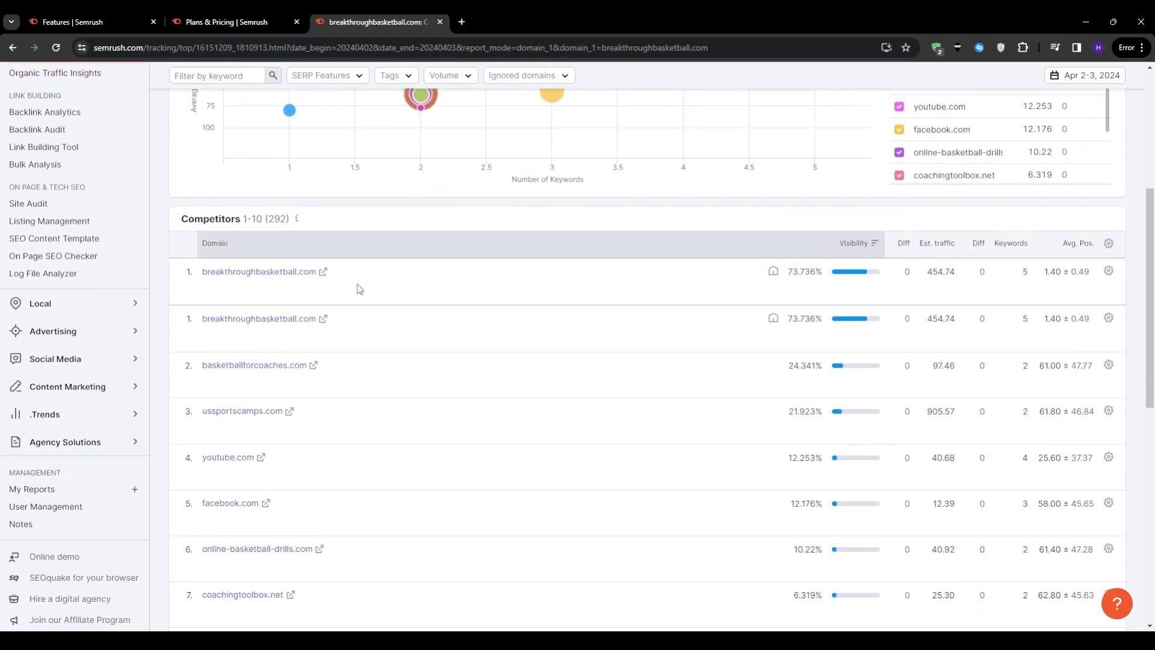
scroll(263, 464, down, 2)
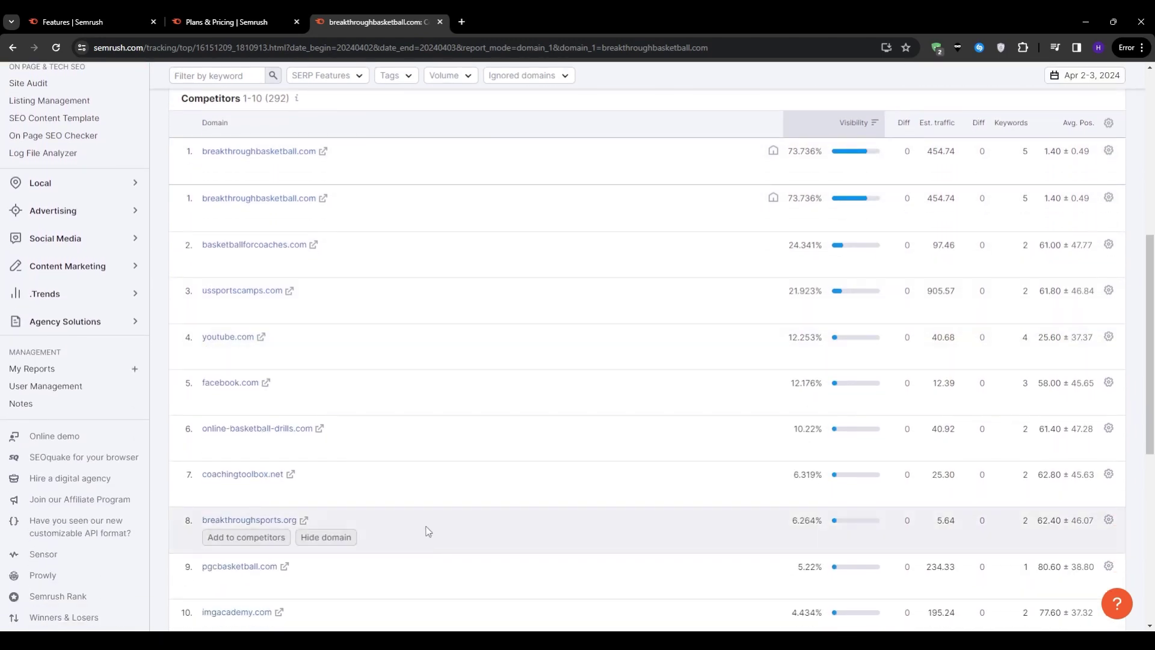
scroll(438, 471, up, 1)
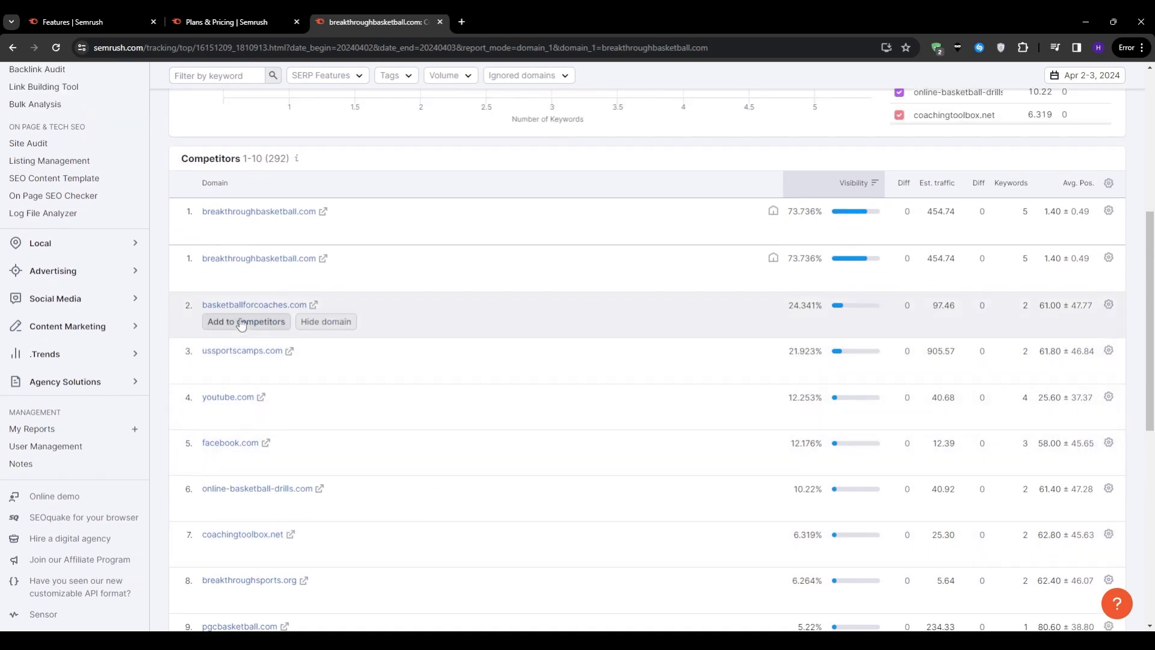
scroll(515, 379, up, 6)
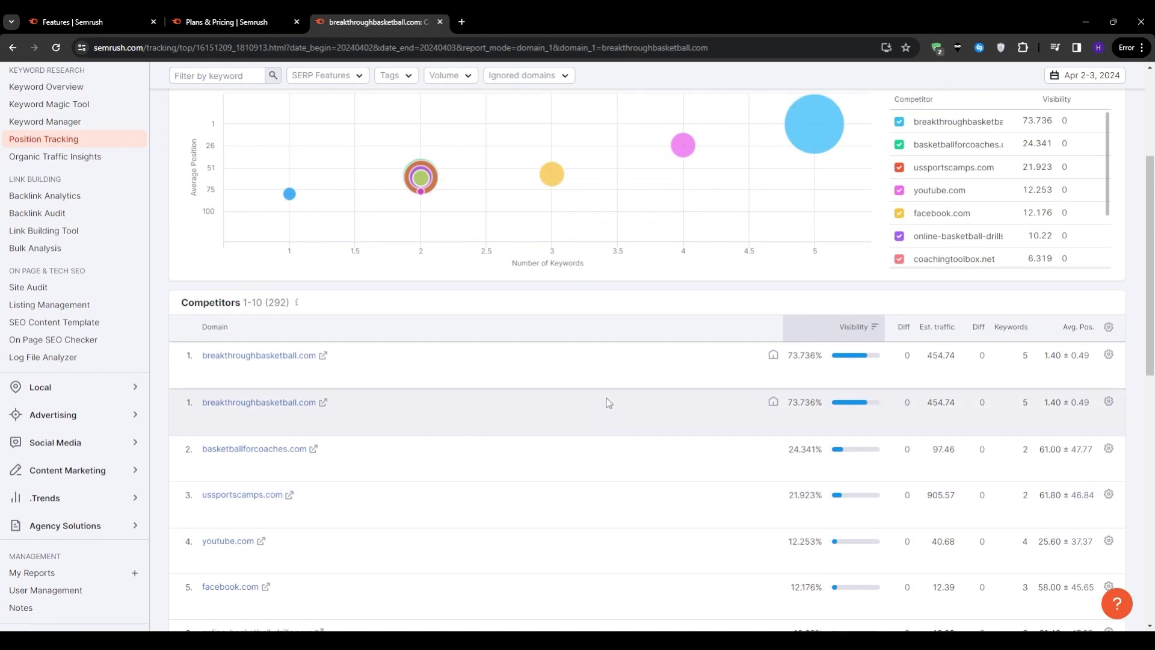
scroll(960, 361, down, 2)
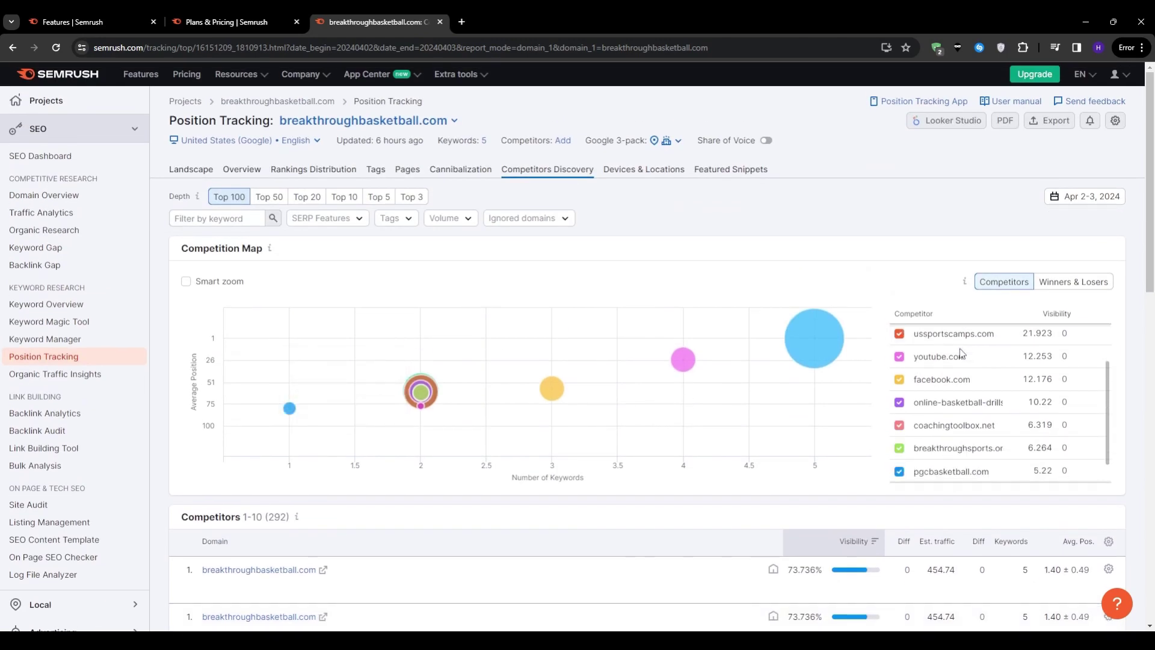
- Open the Devices & Locations report showing the Multitargeting upgrade for Guru and Business
click(657, 171)
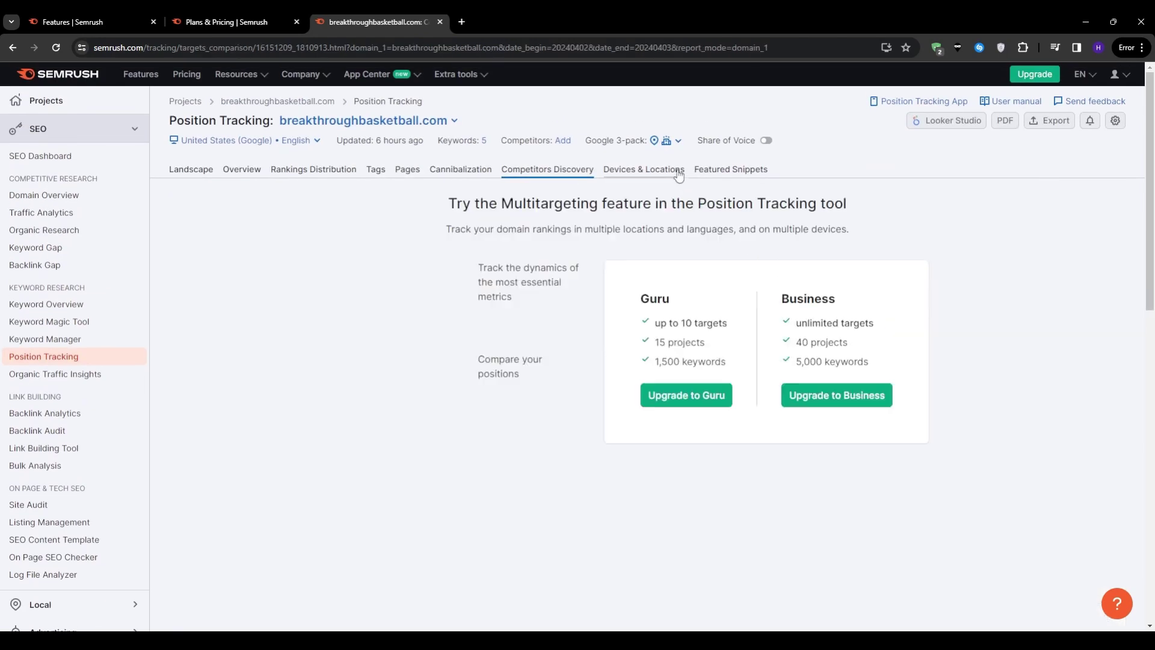